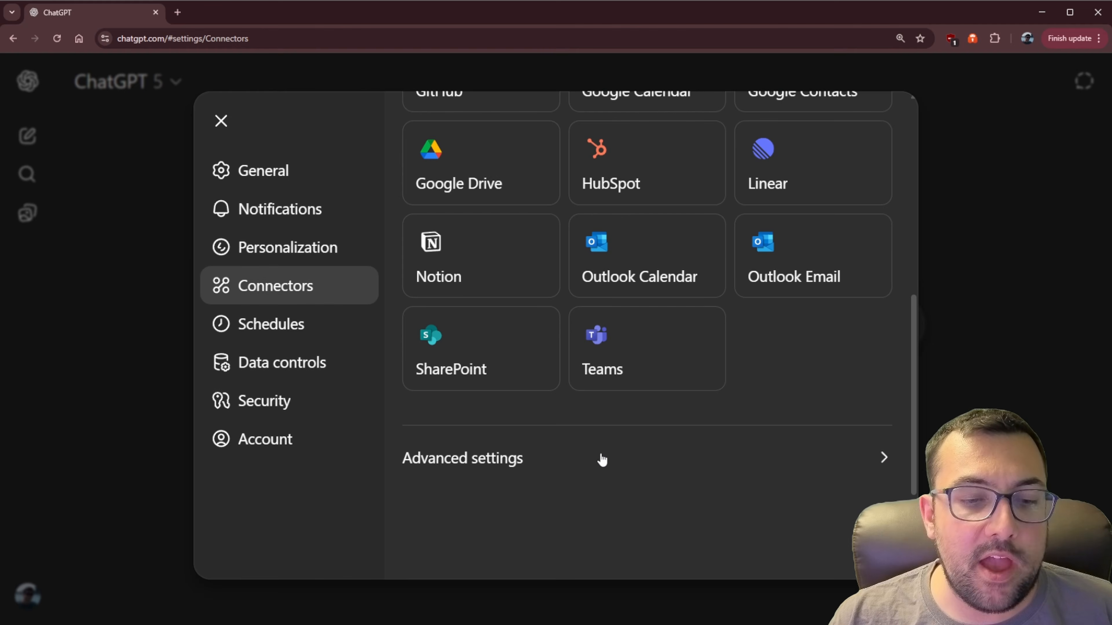
Step: Check the Developer mode option in the advanced connector settings and review the Gmail connector's available actions
left_click(602, 458)
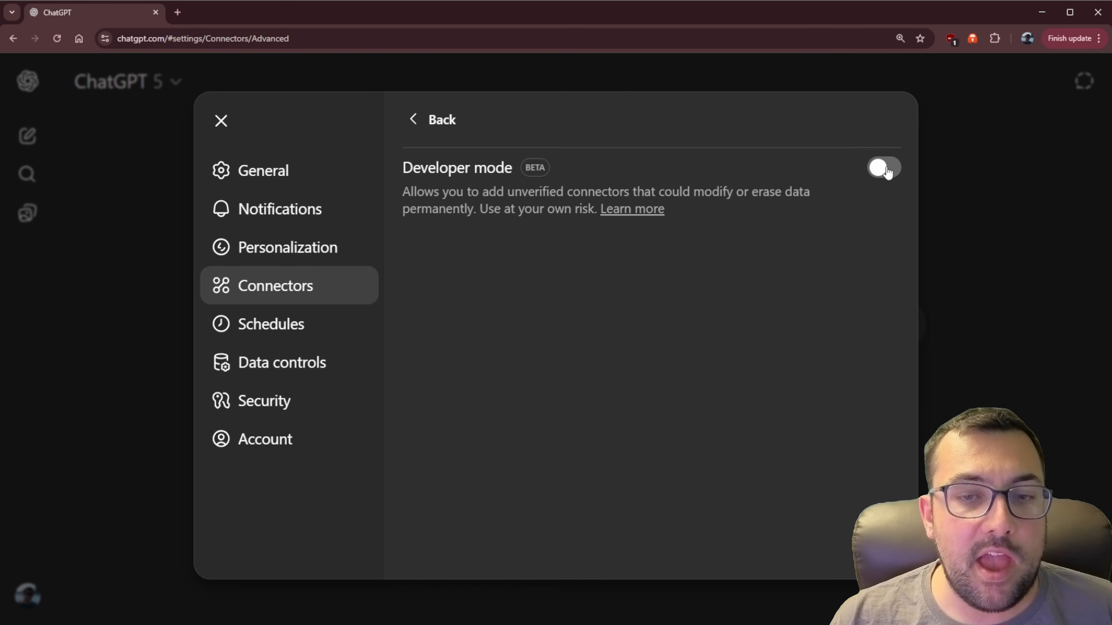
left_click(427, 122)
left_click(622, 219)
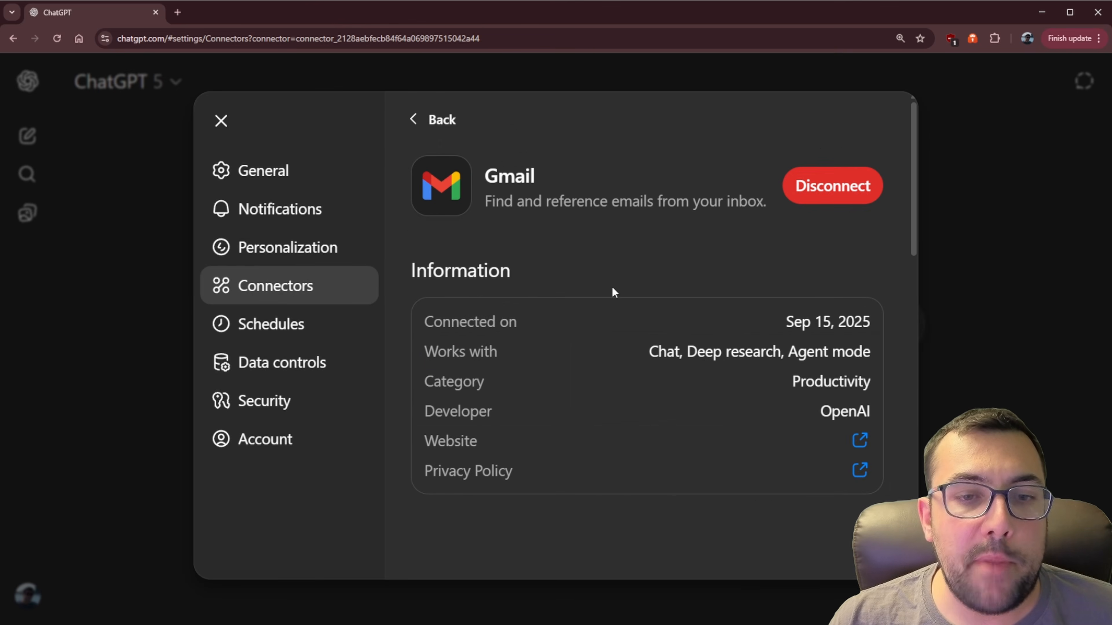
scroll(644, 322, "down", 12)
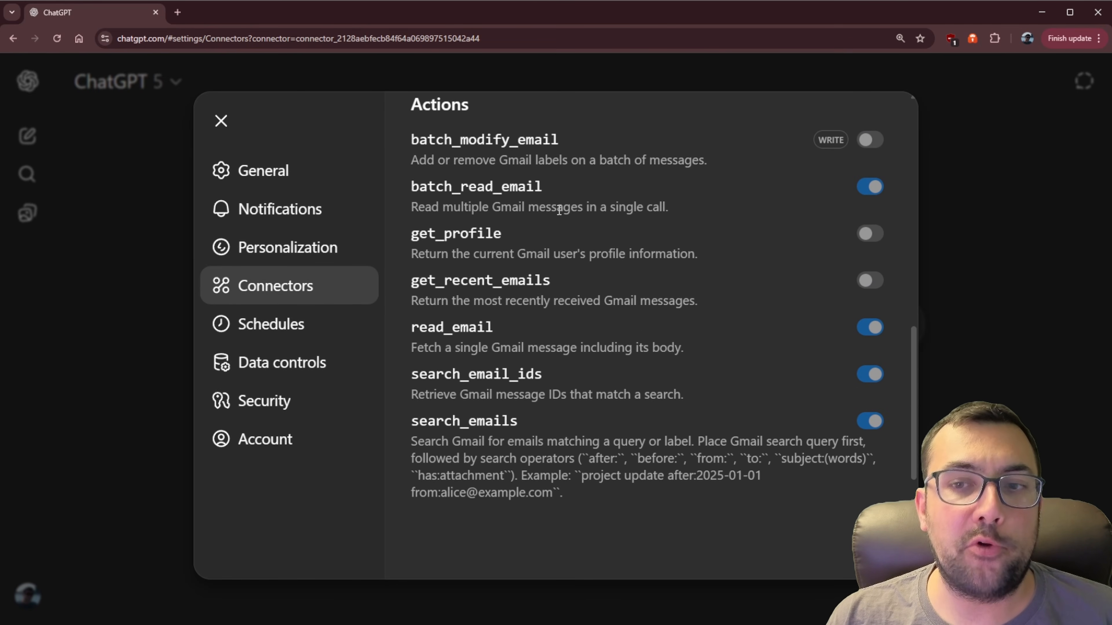
scroll(558, 212, "down", 1)
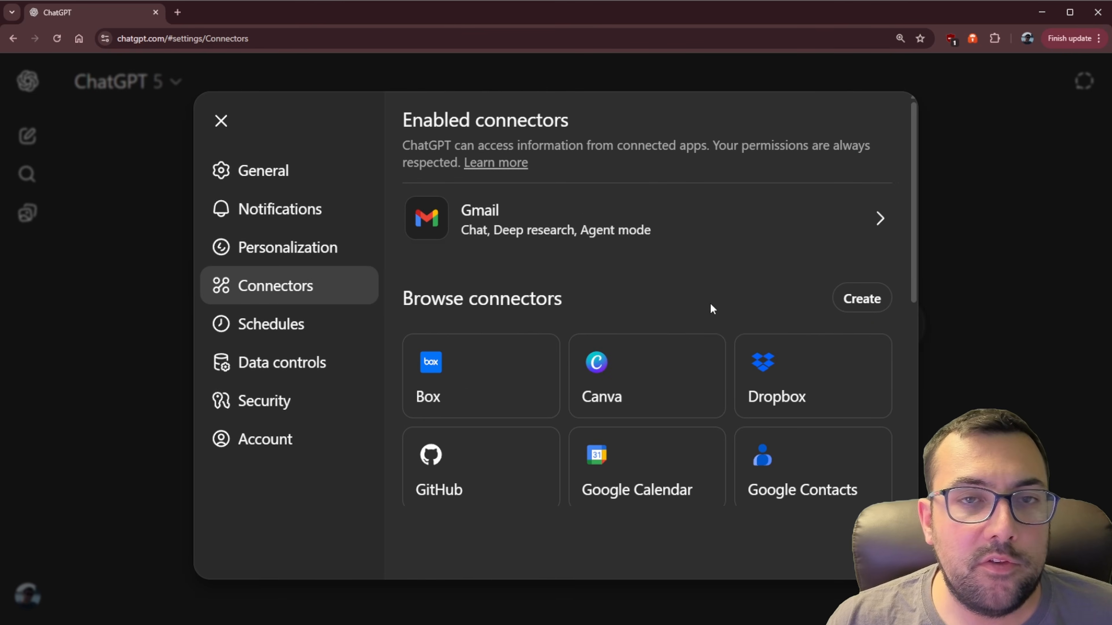
Step: Connect Google Calendar from the available connectors and dismiss the announcement about using Gmail and Google Calendar in chat
scroll(680, 353, "down", 4)
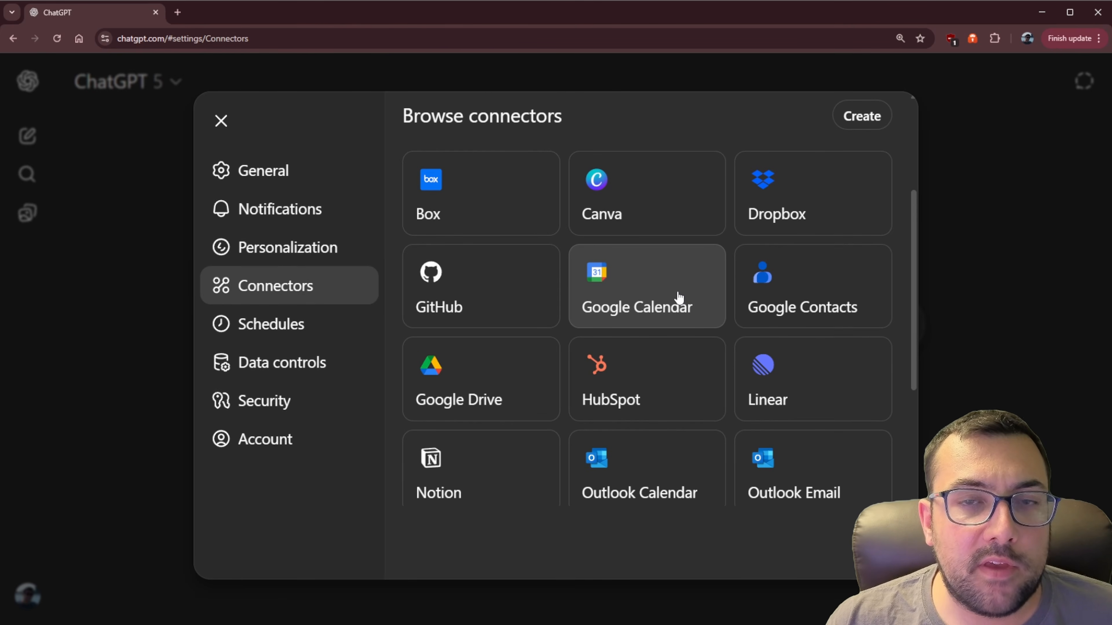
left_click(677, 300)
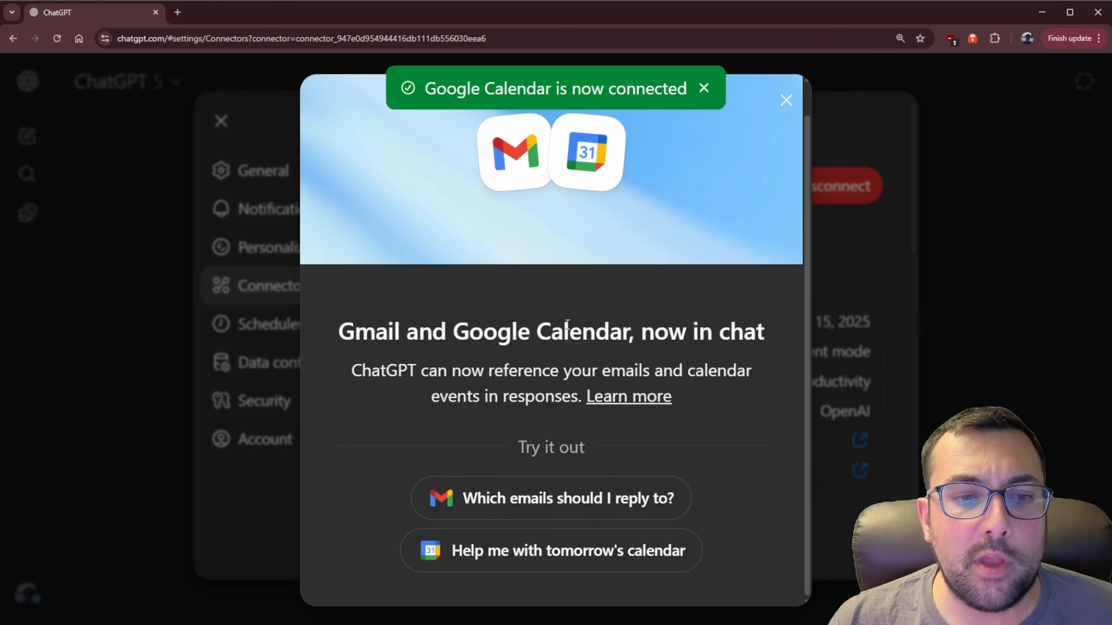
left_click_drag(371, 374, 573, 371)
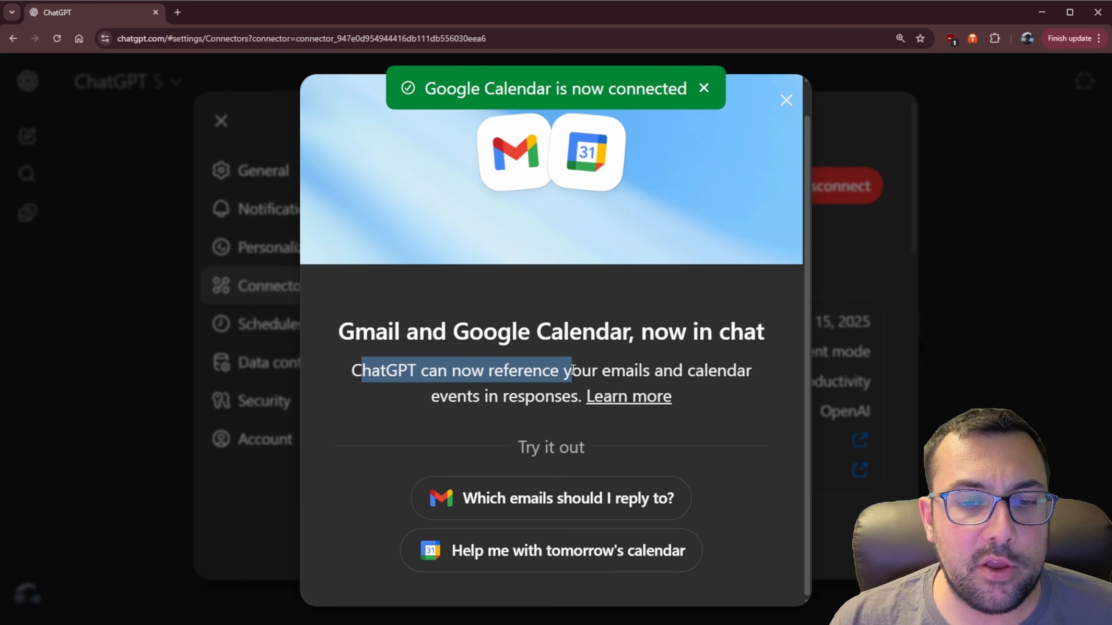
left_click(603, 369)
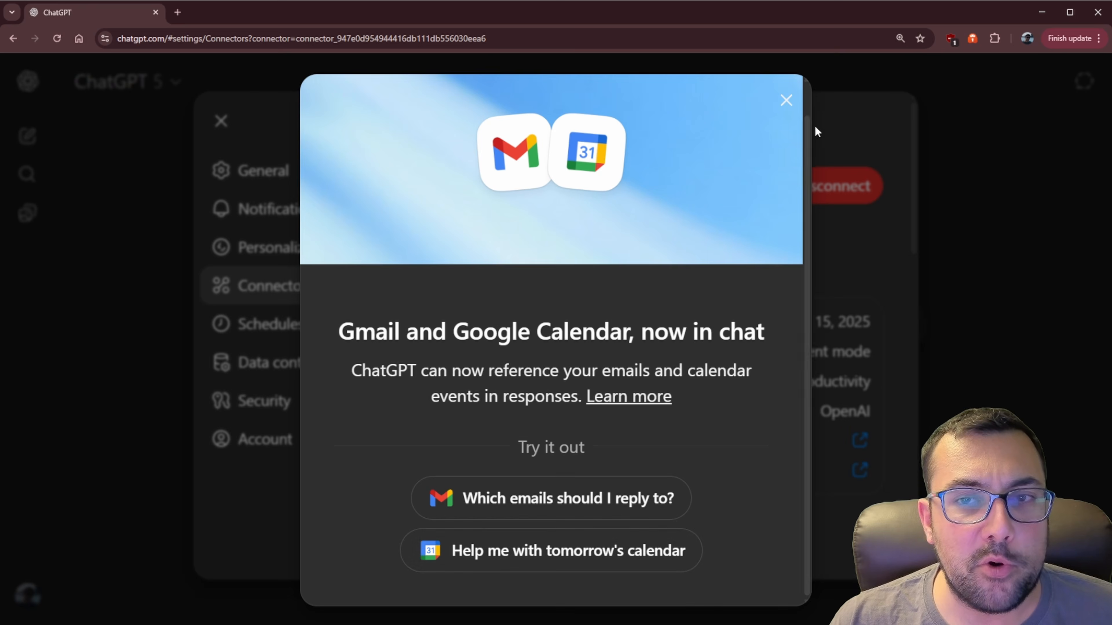
left_click(786, 101)
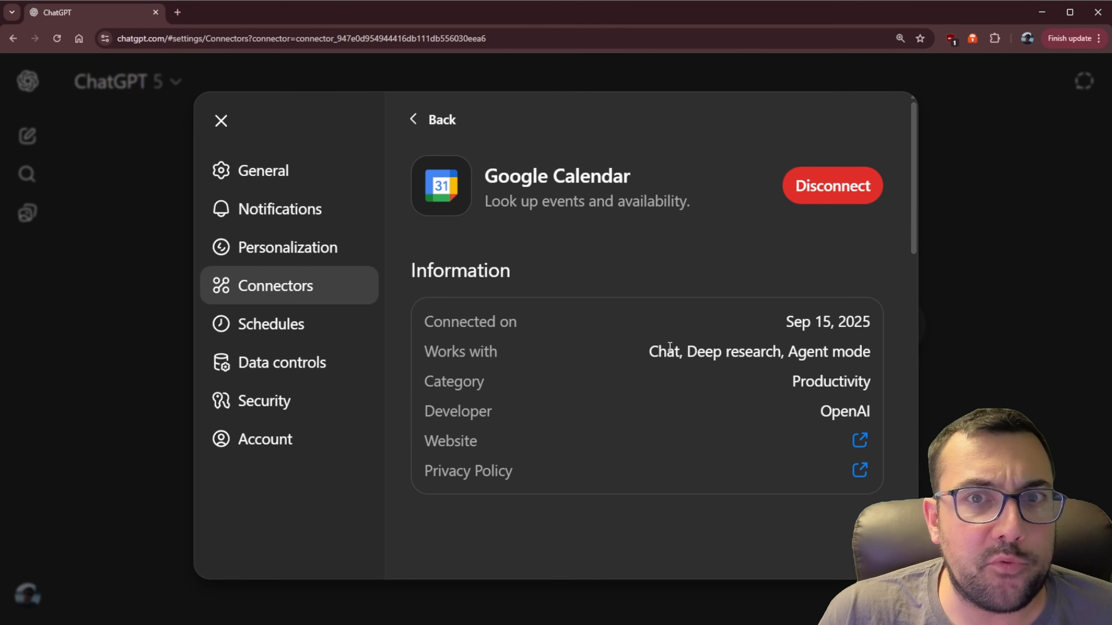
Step: Review the Google Calendar connector's information, preferences and read and write actions, and return to the connector list
scroll(619, 409, "down", 5)
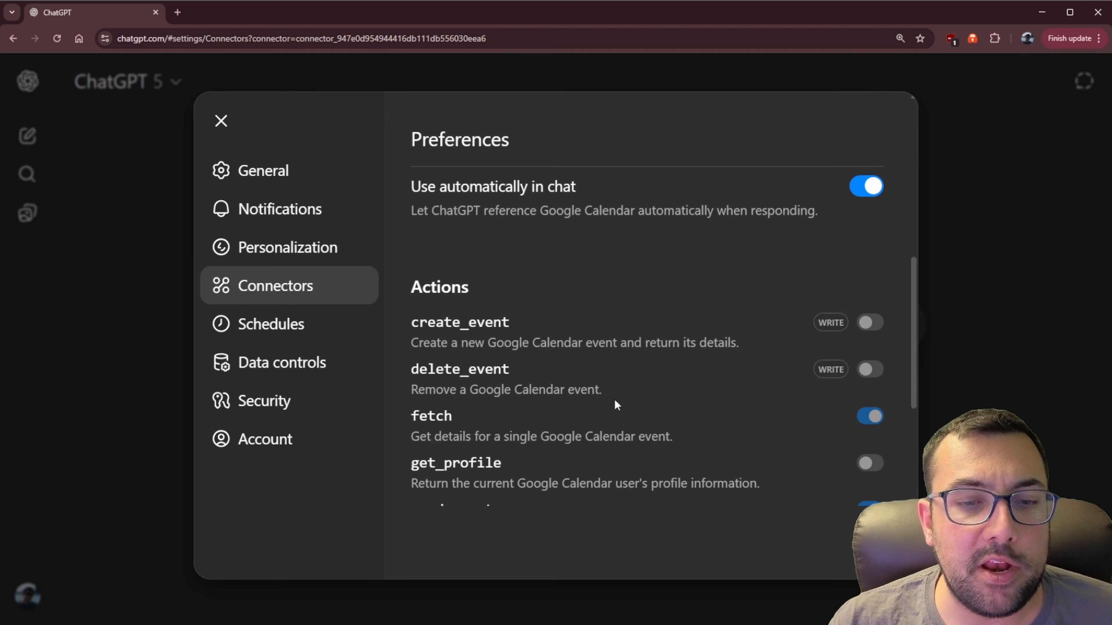
scroll(616, 403, "down", 3)
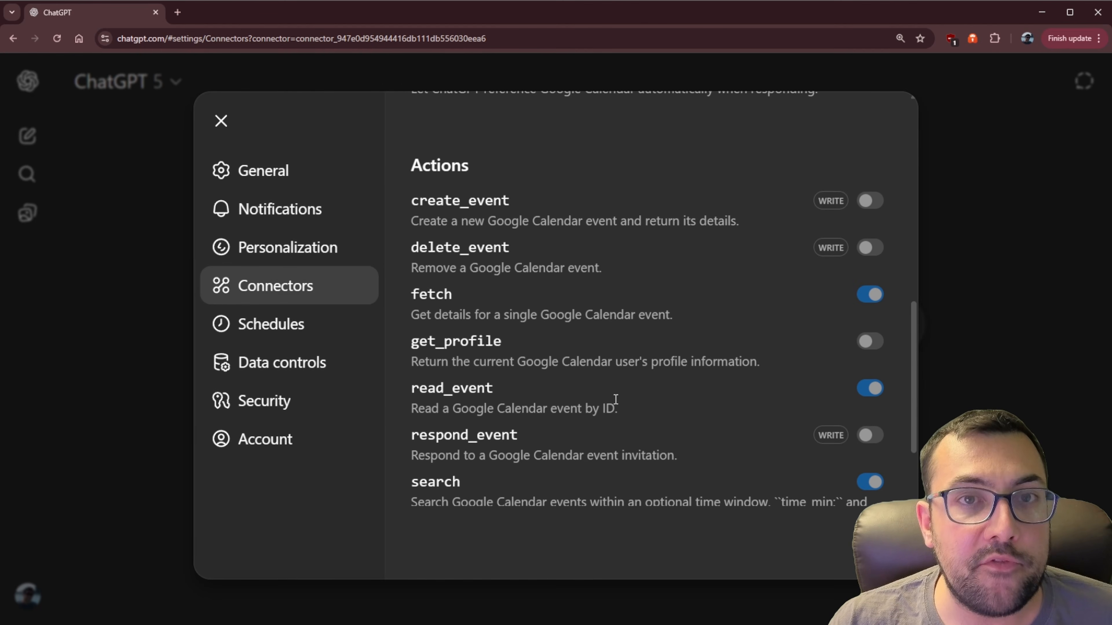
scroll(615, 400, "up", 8)
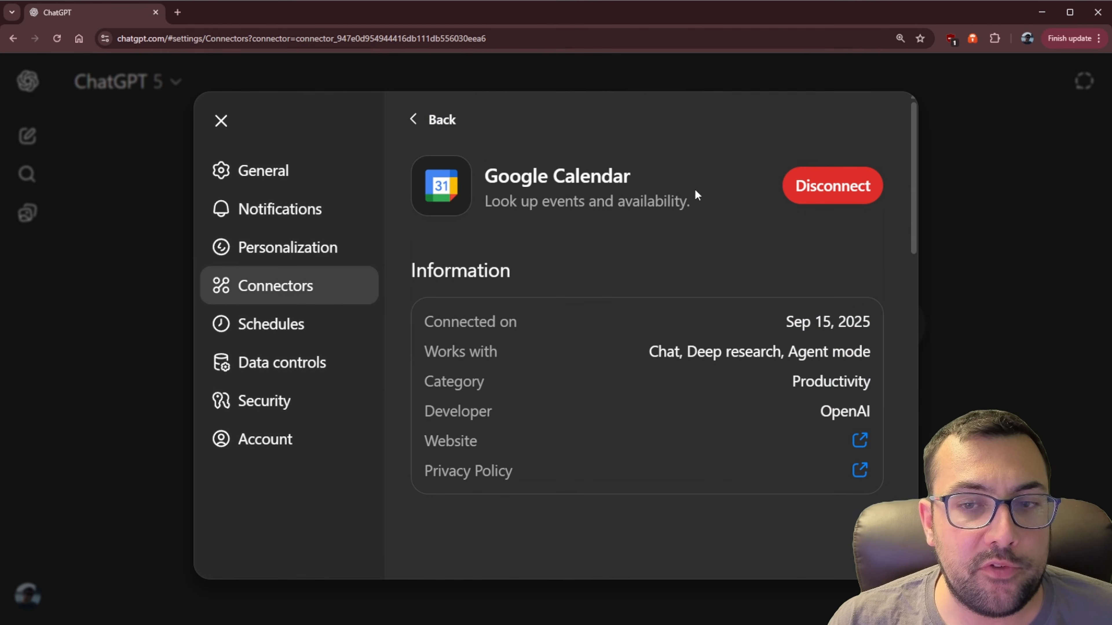
scroll(587, 364, "down", 9)
scroll(563, 311, "up", 1)
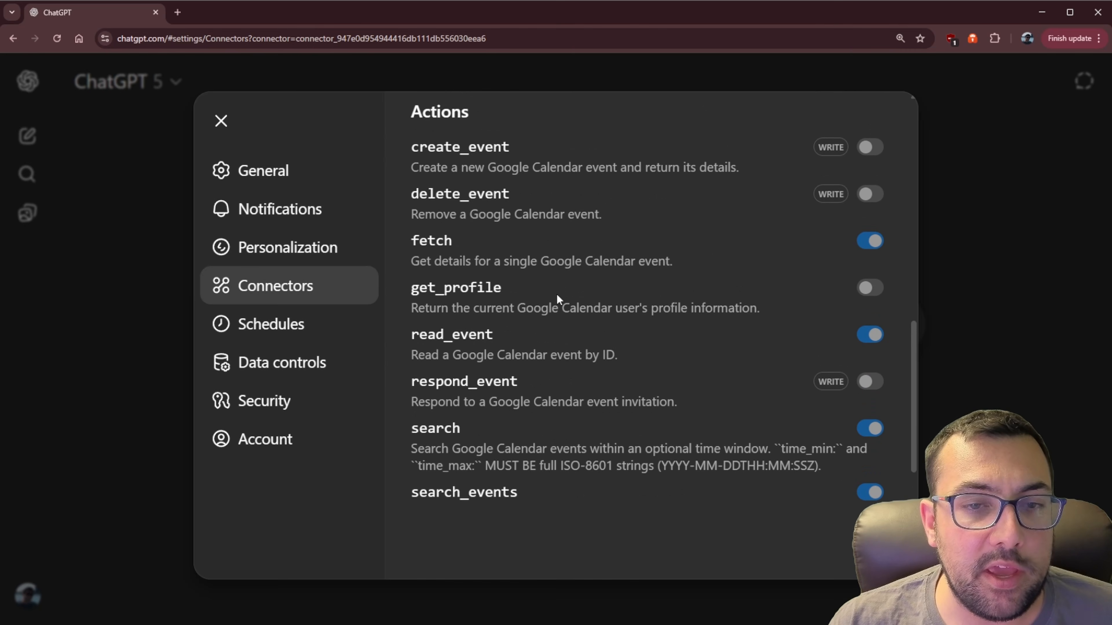
scroll(556, 297, "down", 1)
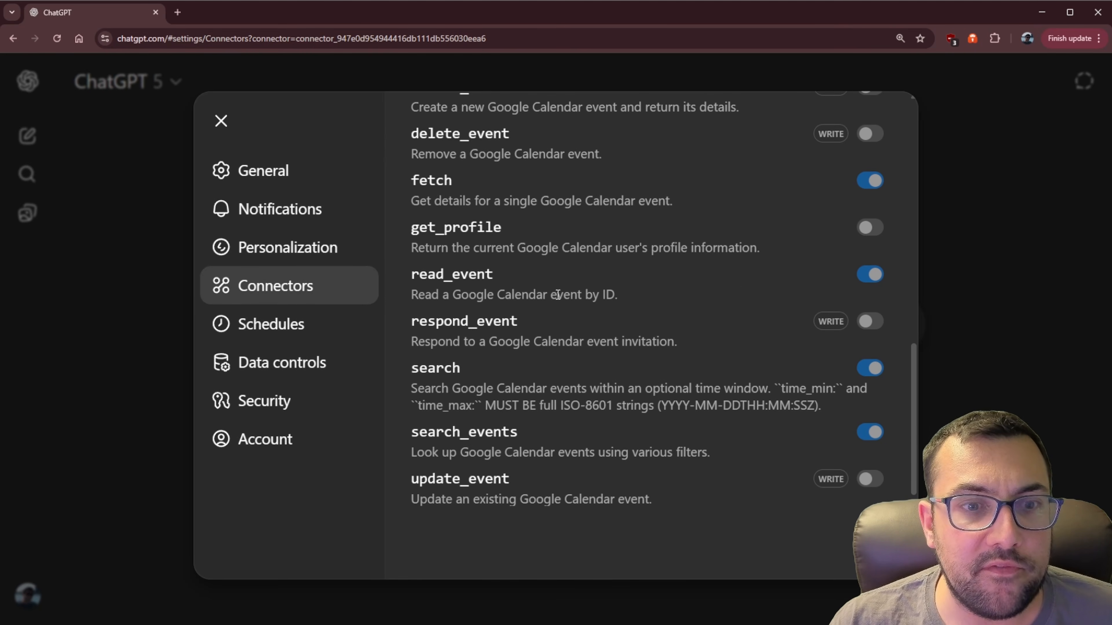
scroll(557, 295, "up", 8)
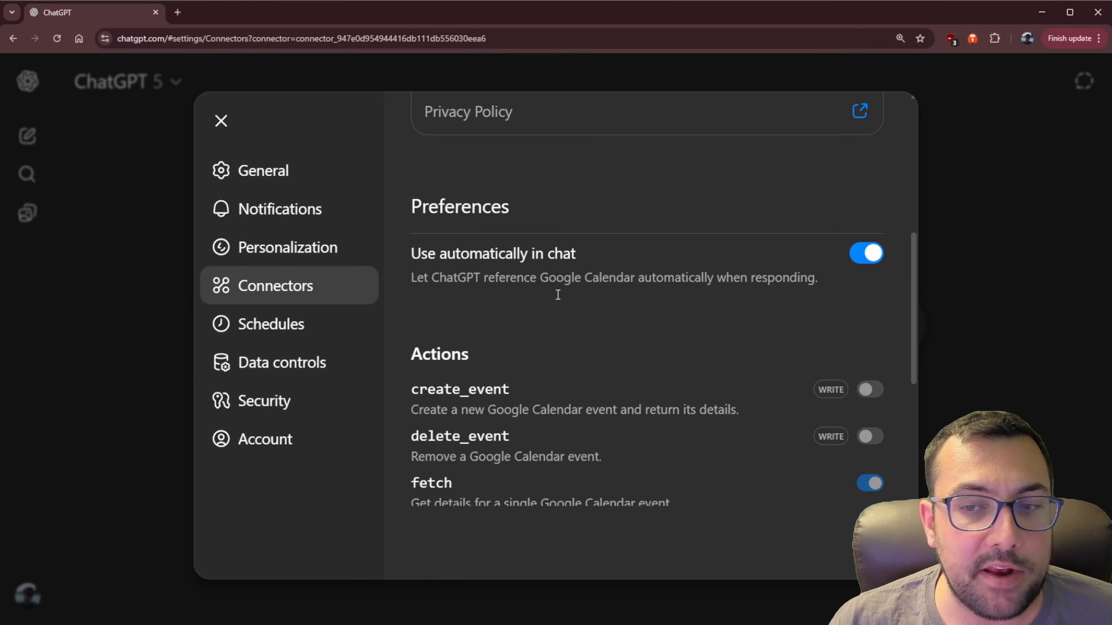
left_click(437, 118)
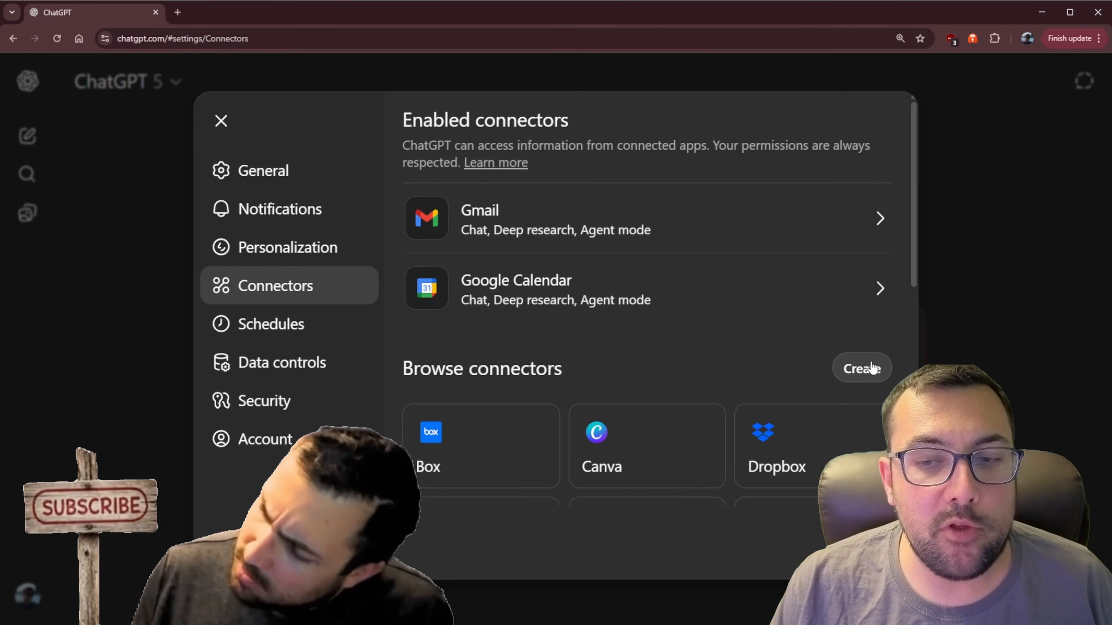
Step: Open the form for creating a new custom connector and examine its fields, especially the MCP Server URL
left_click(865, 368)
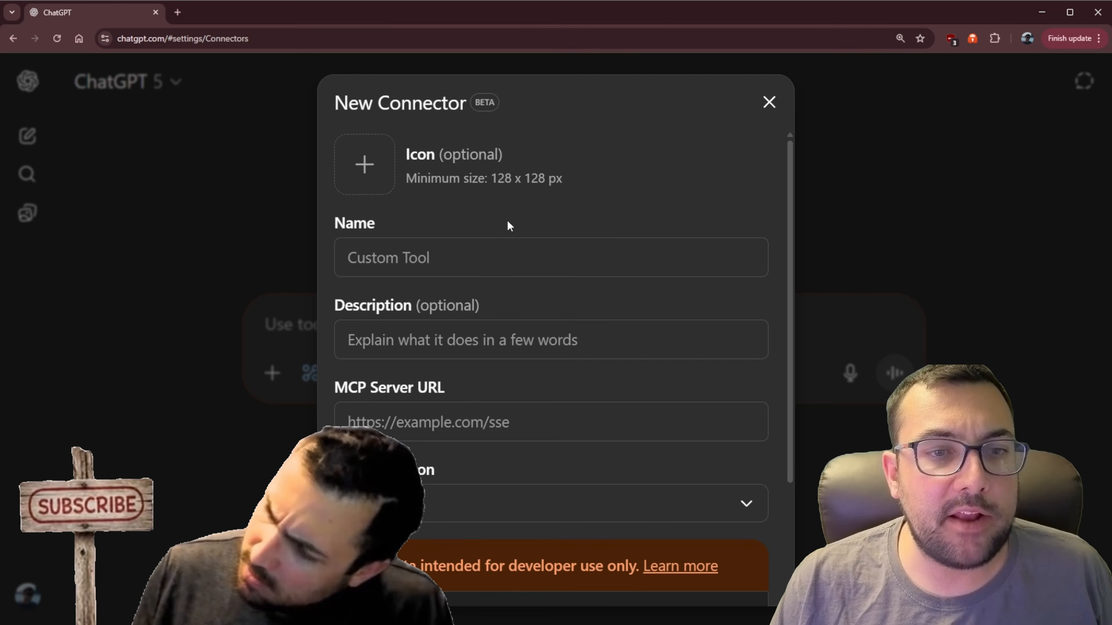
scroll(506, 221, "down", 3)
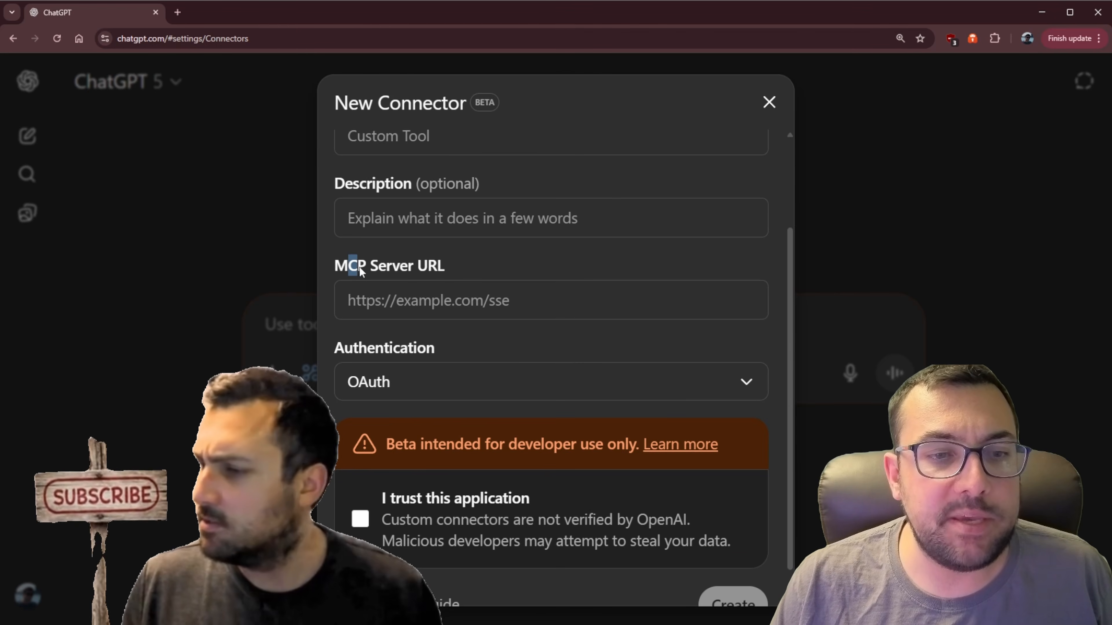
left_click_drag(359, 267, 444, 267)
left_click(445, 266)
key("Escape")
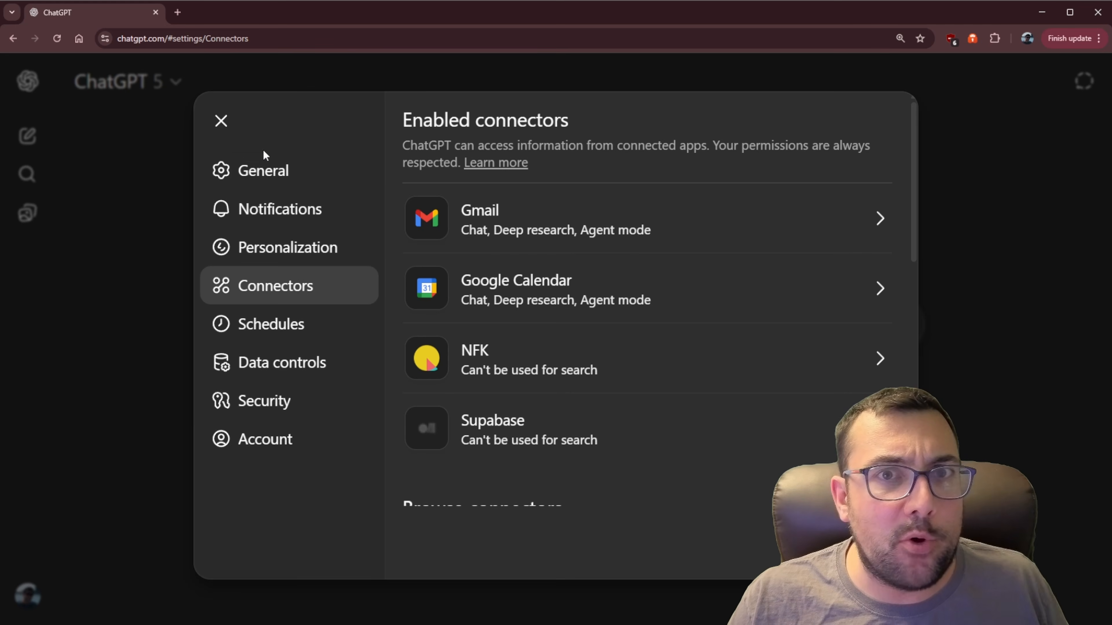
Step: Close the settings, turn on Developer Mode for the new chat, and enable the Supabase connector instead of NFK
left_click(220, 121)
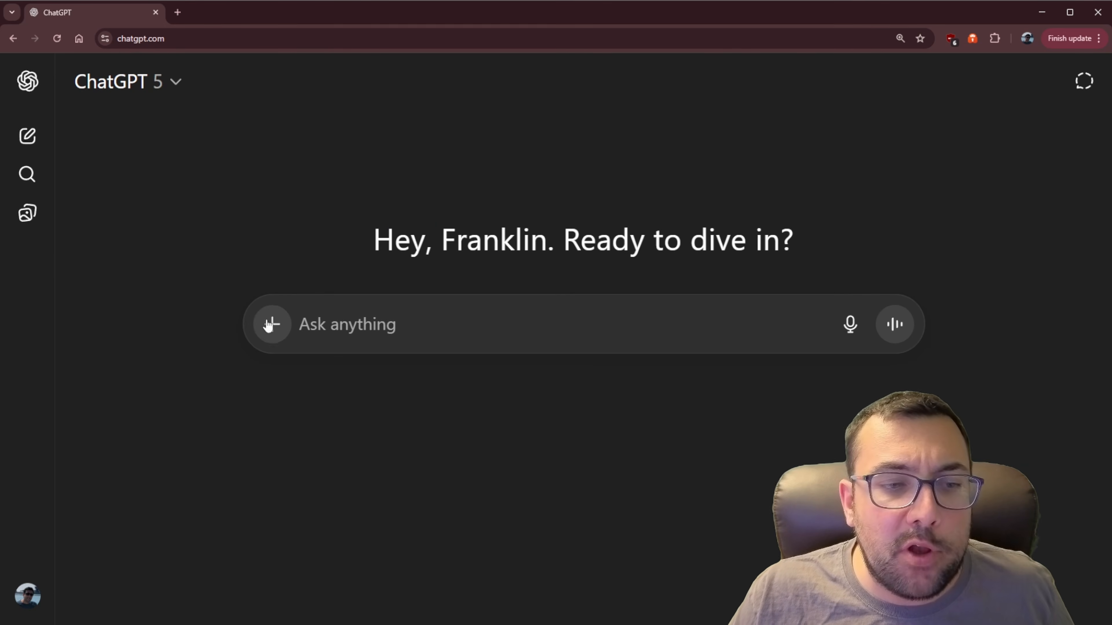
left_click(270, 329)
mouse_move(323, 576)
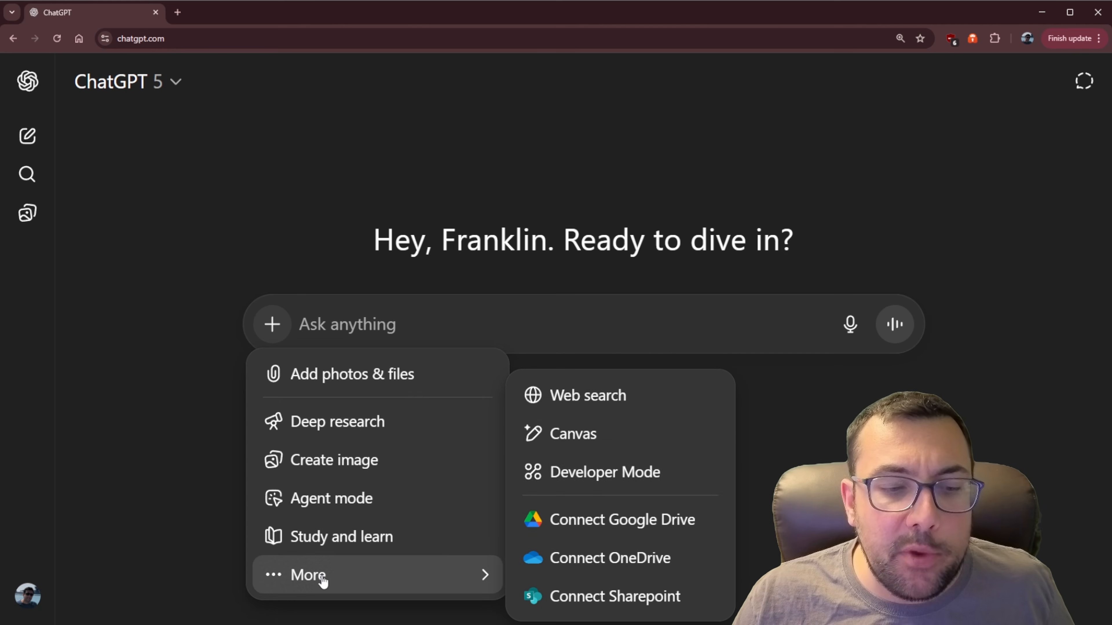
left_click(622, 482)
left_click(517, 374)
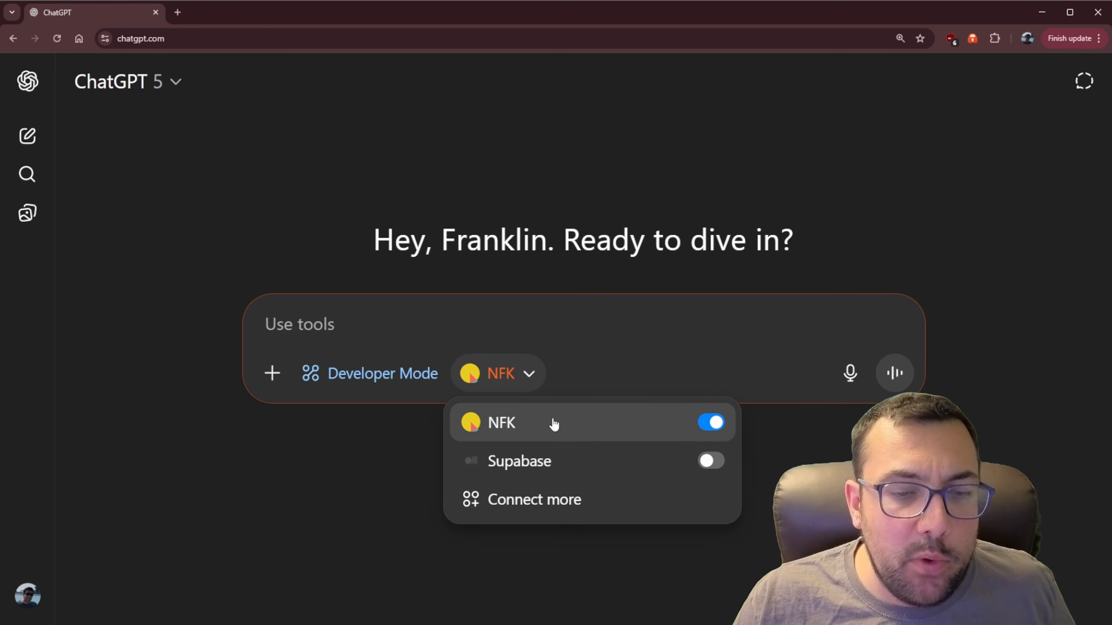
left_click(711, 423)
left_click(710, 461)
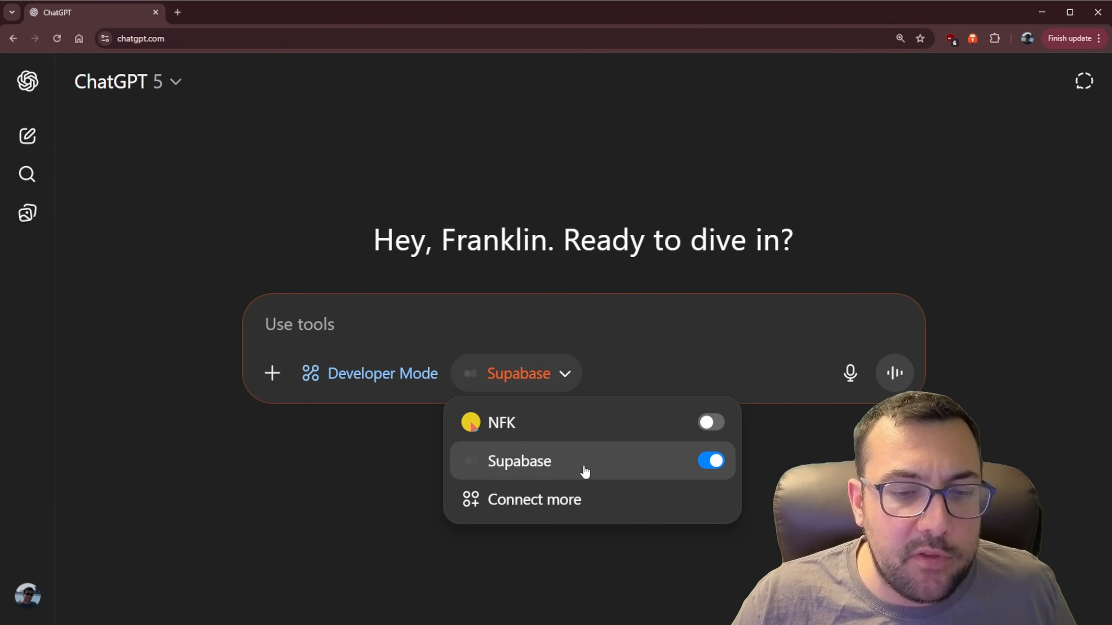
left_click(635, 375)
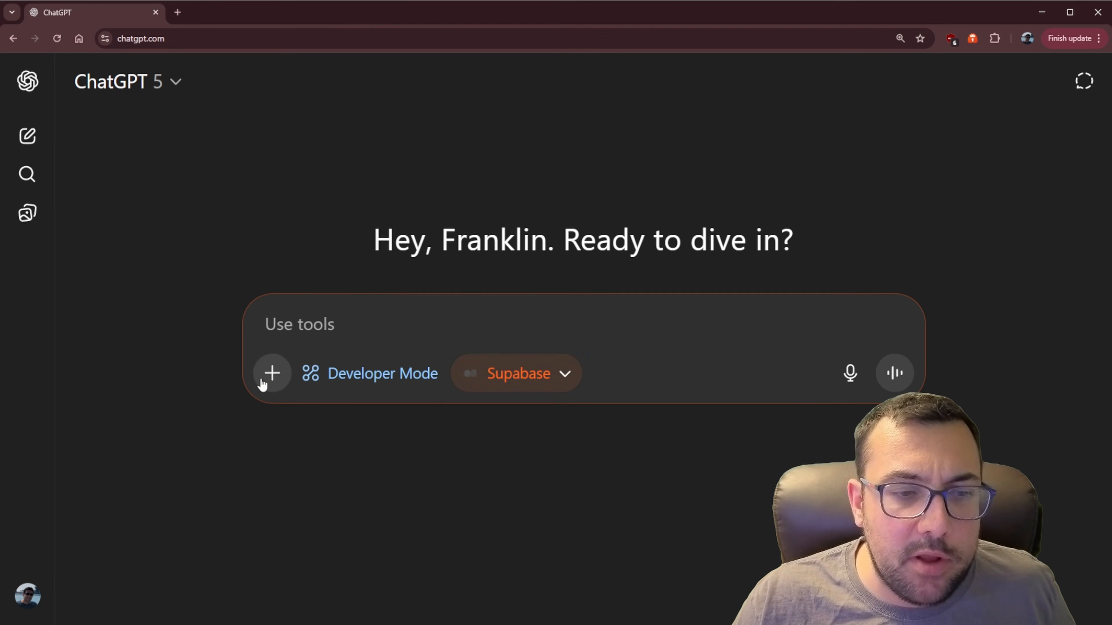
Step: Send the prompt "Make an application that is a simple guestbook. store and load the data from supabase. You might need to Create Project Api Key"
left_click(272, 373)
left_click(548, 313)
type("Make an application that is a simple guestbook. store and load the data from supabase. You might need to Create Project Api Key")
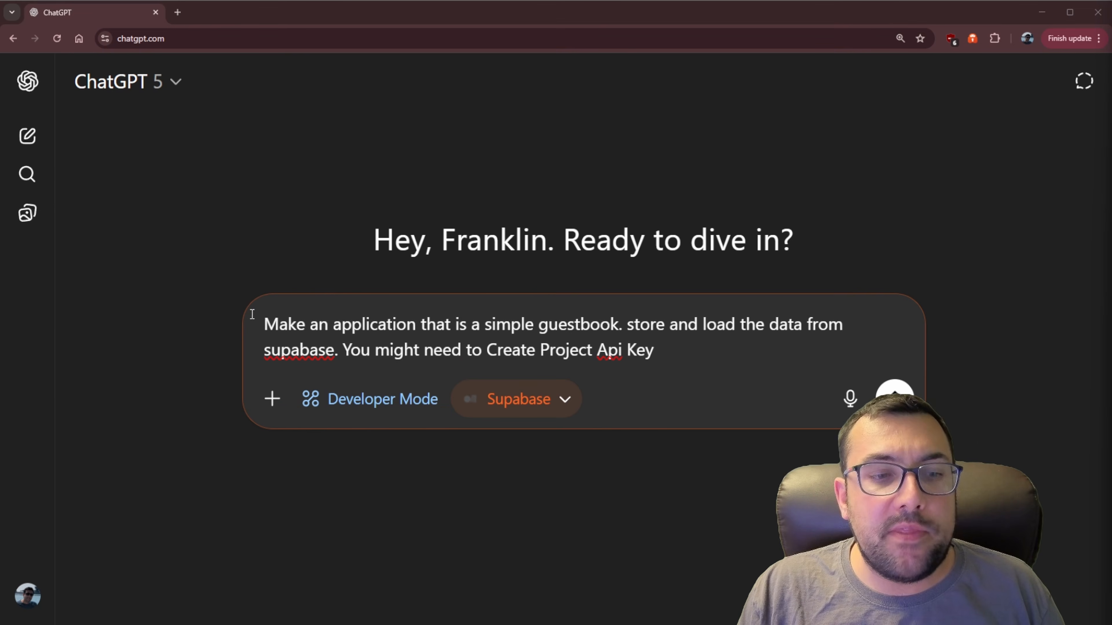
left_click(258, 322)
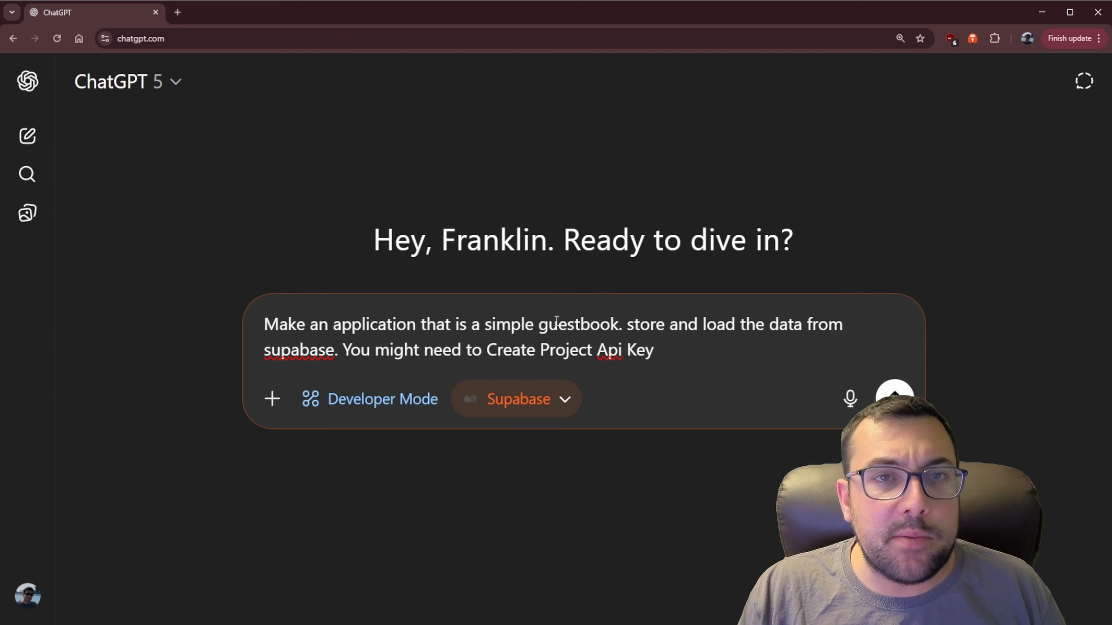
left_click_drag(656, 325, 621, 350)
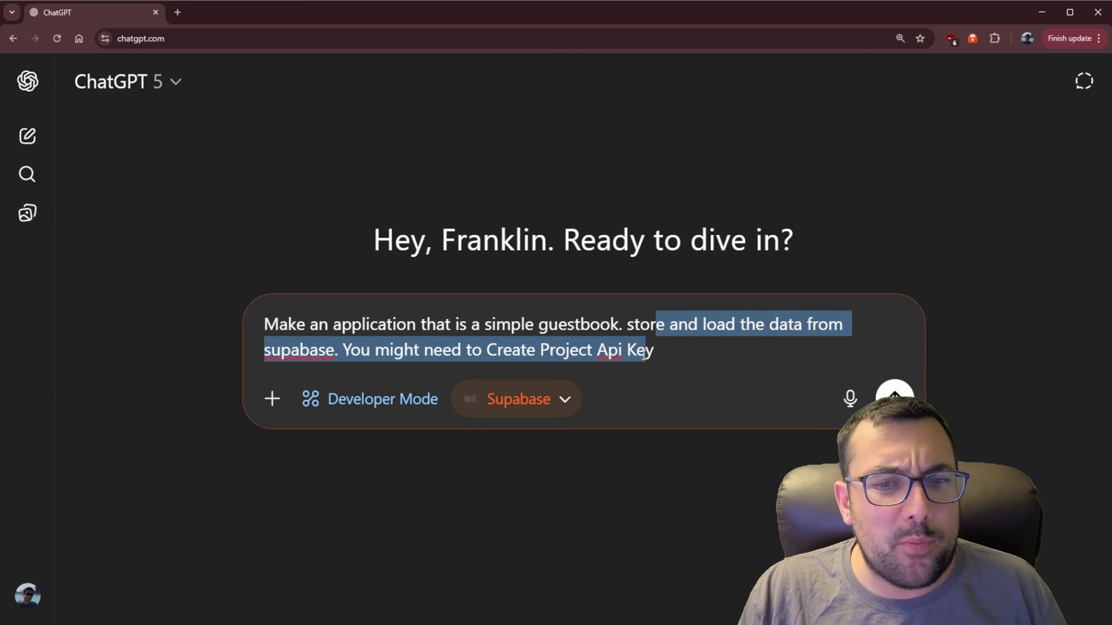
left_click(895, 395)
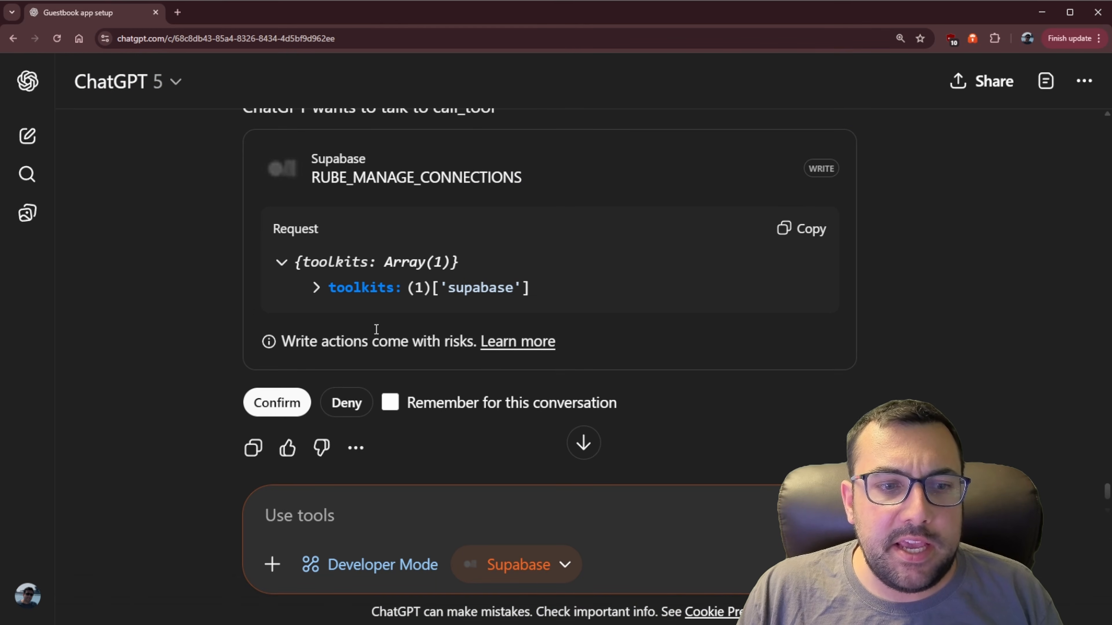
Step: Approve the Supabase RUBE_MANAGE_CONNECTIONS request and answer the follow-up question about provisioning the entries table with "yes"
left_click(307, 403)
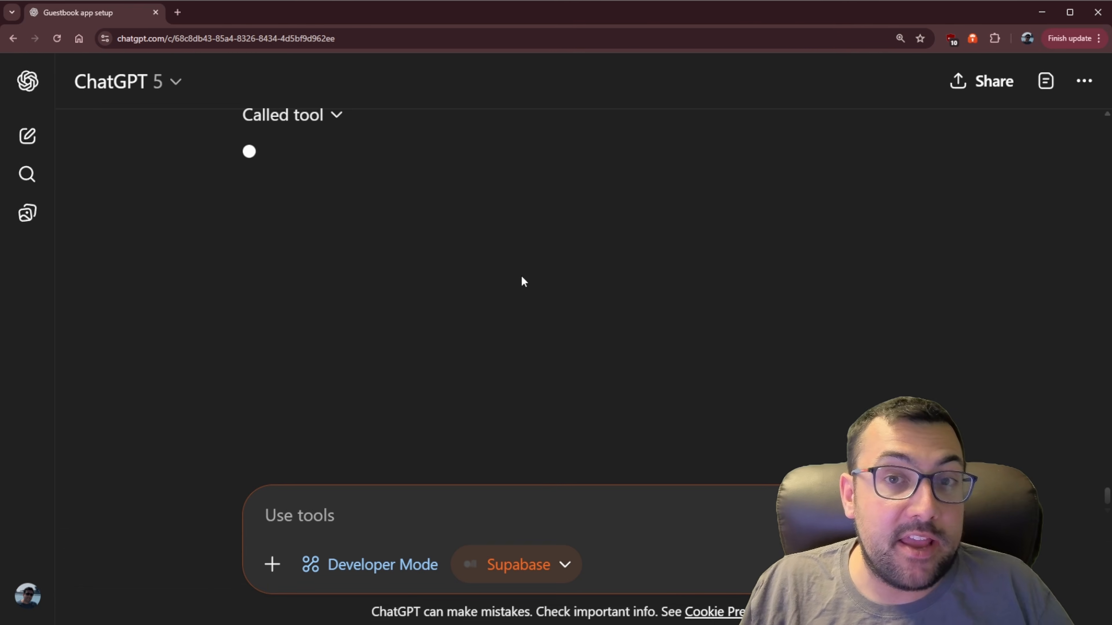
type("yes")
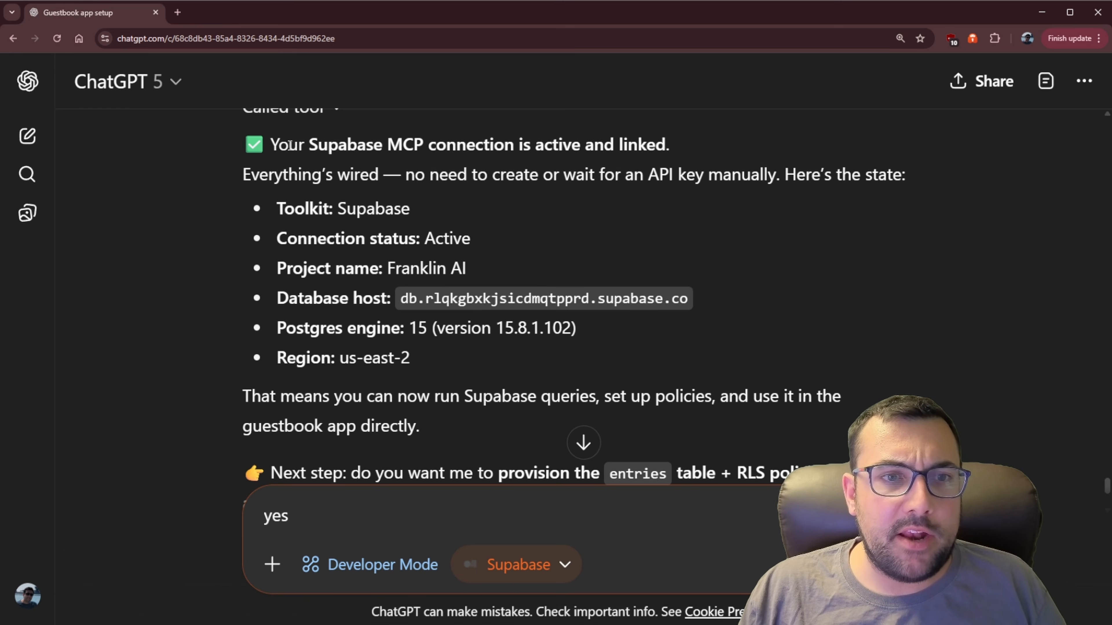
left_click_drag(289, 144, 675, 149)
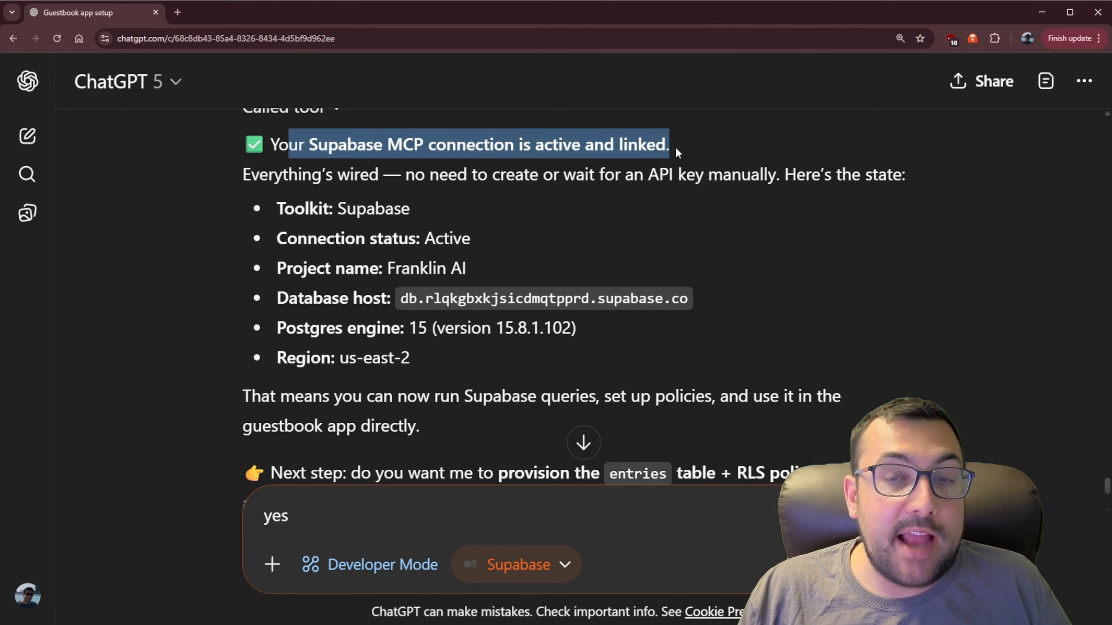
left_click(684, 148)
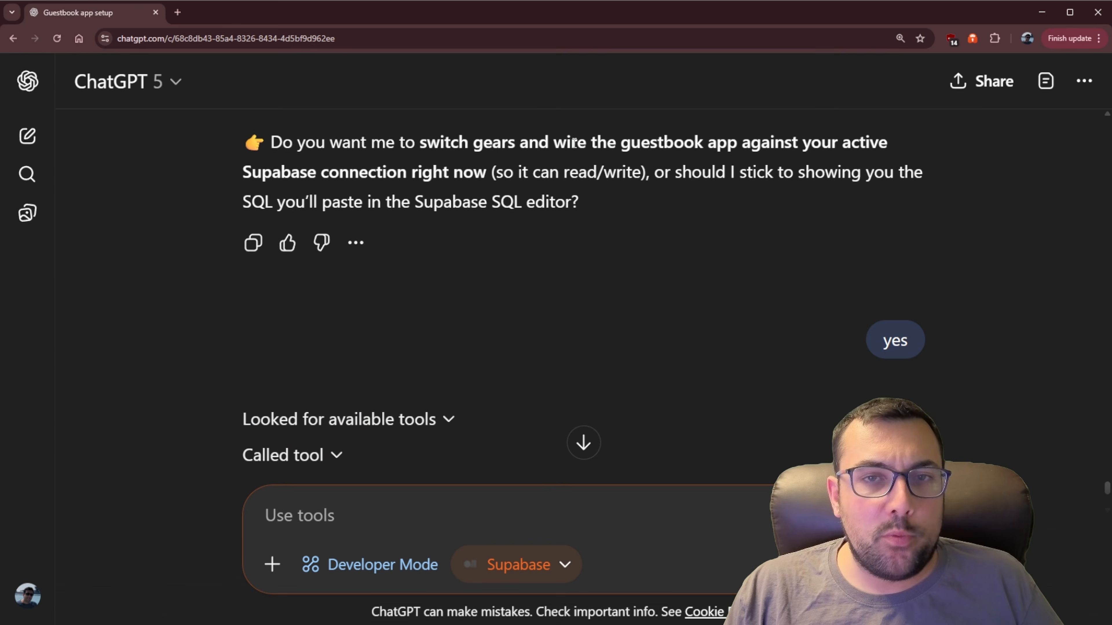
left_click_drag(571, 143, 493, 173)
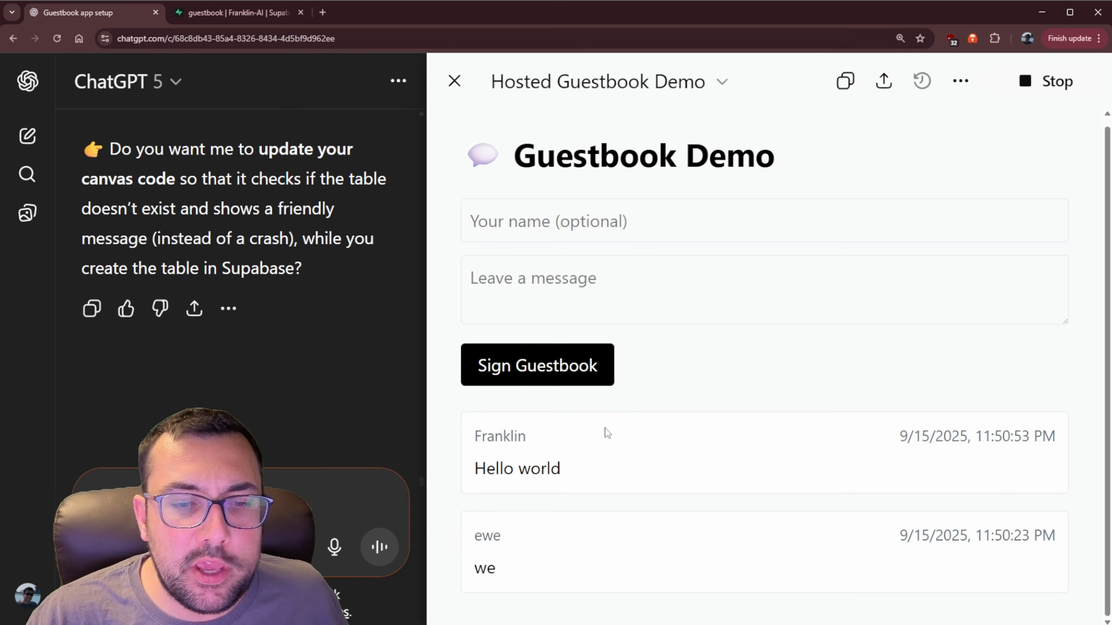
Step: Sign the guestbook with the visitor's first name and the message "Hello subscribe"
left_click(567, 221)
type("Franklin")
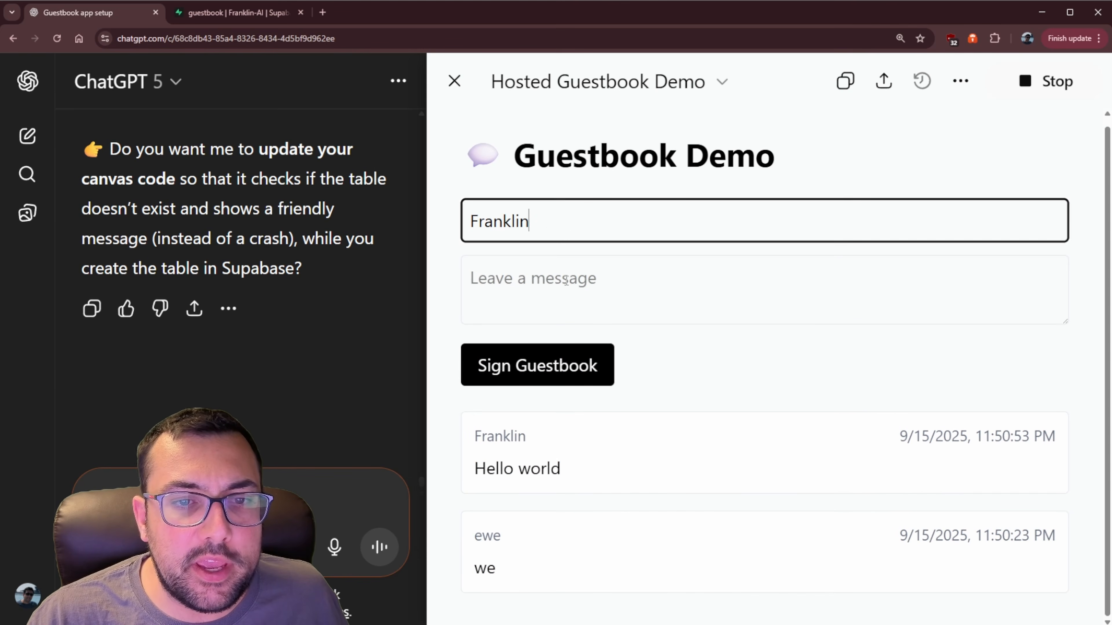
left_click(567, 283)
type("Hello subscribe")
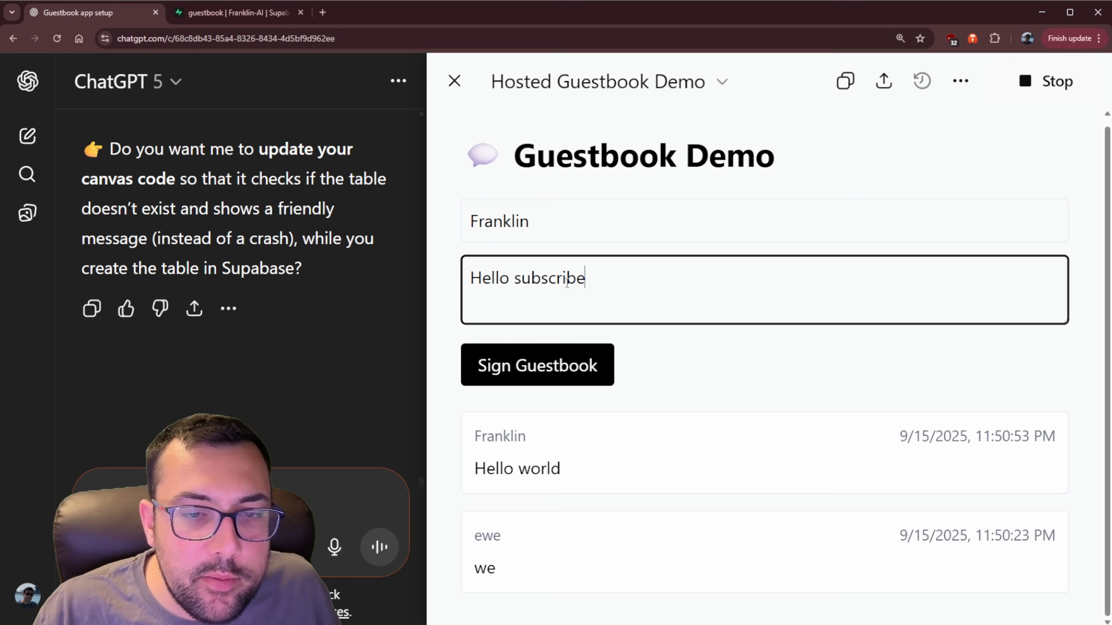
left_click(557, 372)
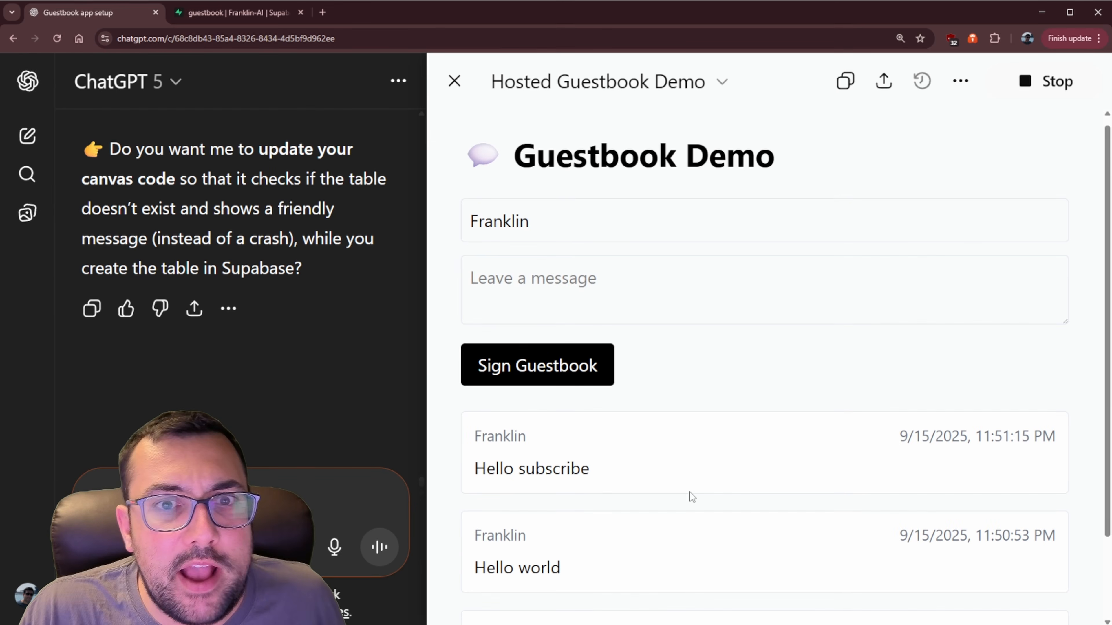
Step: Stop and rerun the Hosted Guestbook Demo preview, and check whether the signed entries load again
scroll(691, 486, "up", 1)
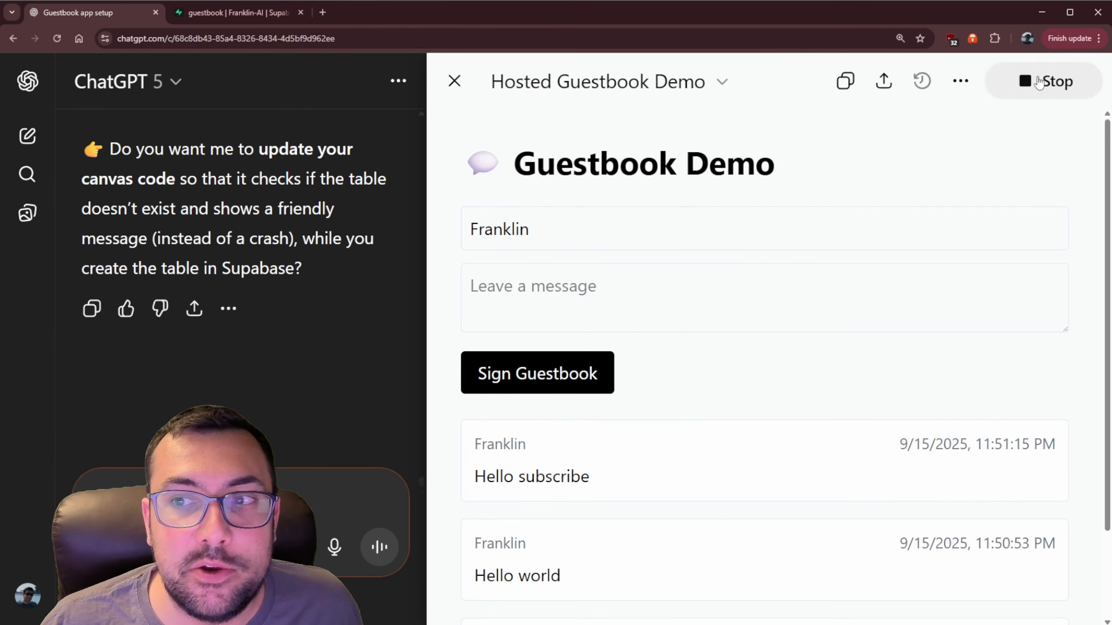
left_click(1026, 81)
left_click(1026, 81)
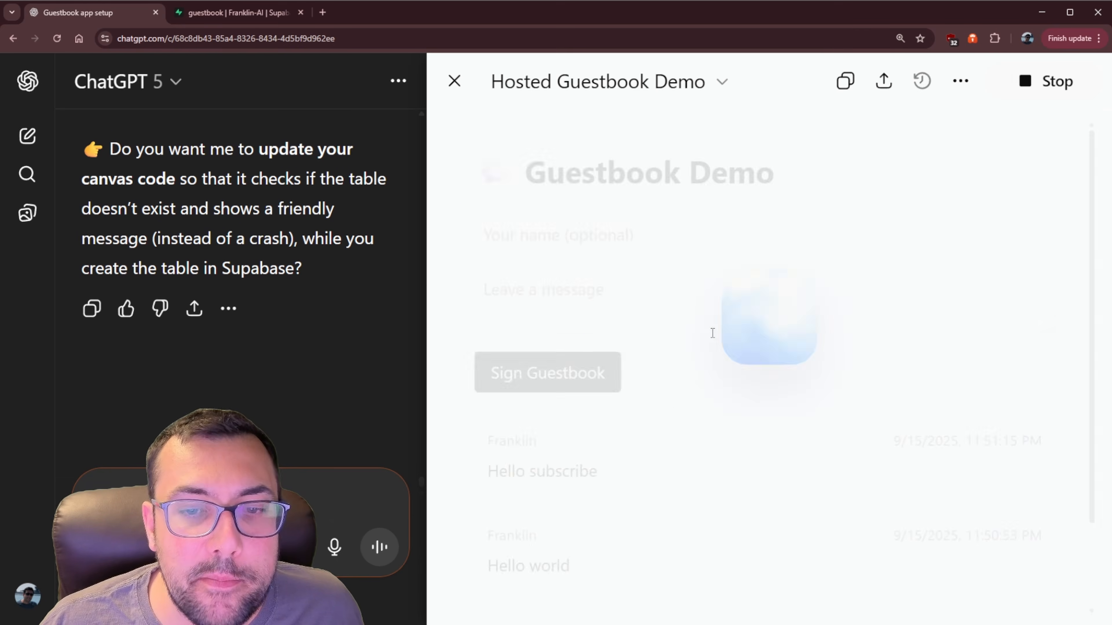
scroll(736, 341, "down", 3)
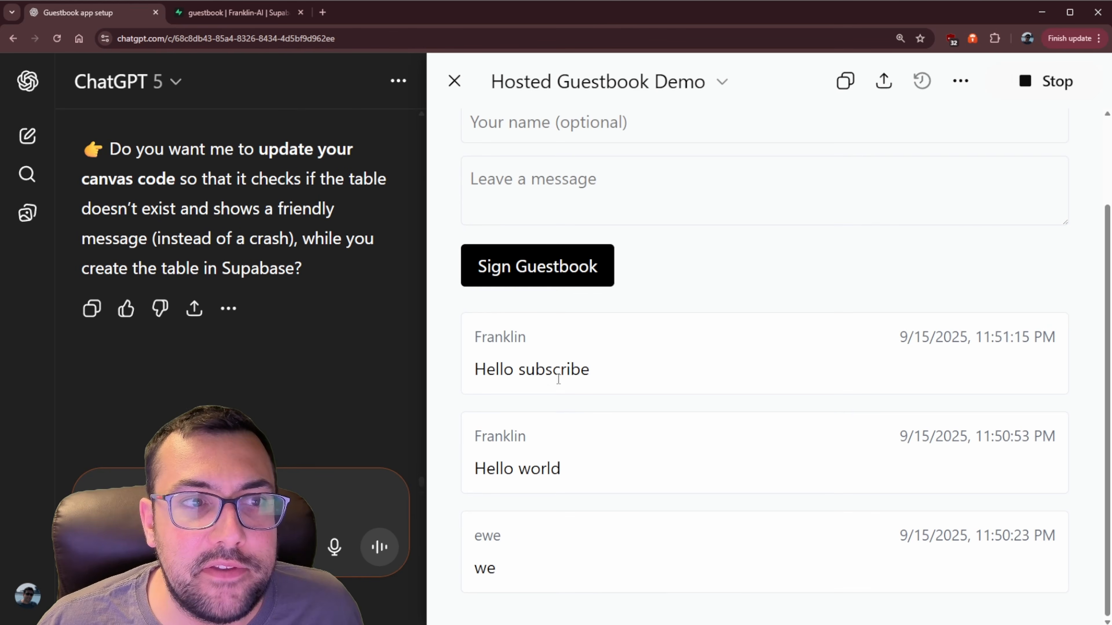
Step: Switch to Supabase, examine the stored rows and creation times in the guestbook project's entries table, and return to the ChatGPT guestbook preview
left_click(180, 11)
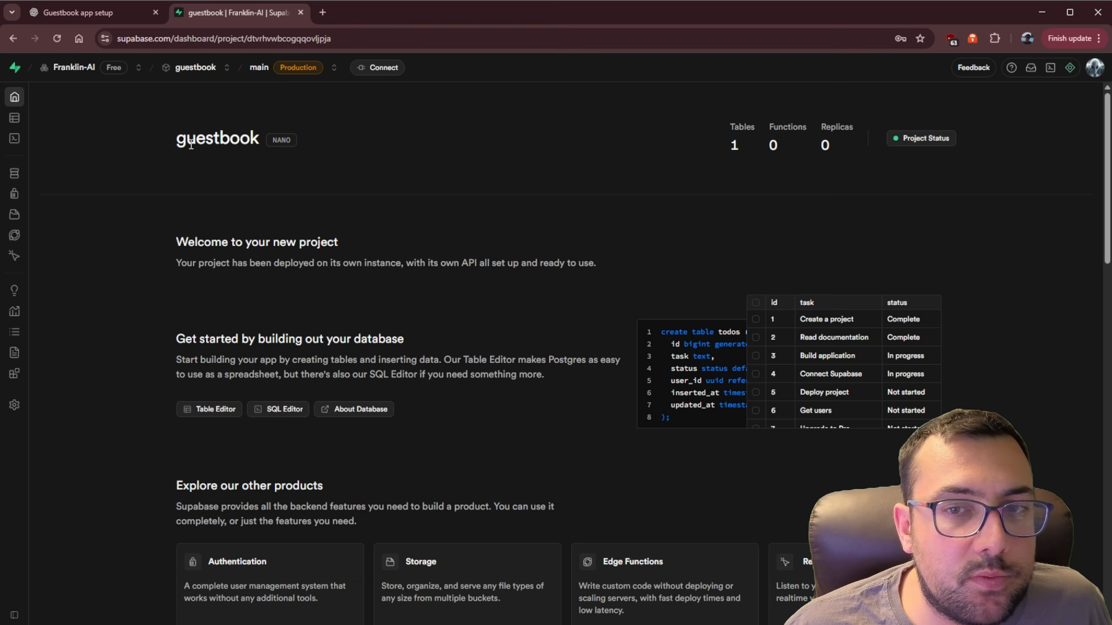
left_click(13, 118)
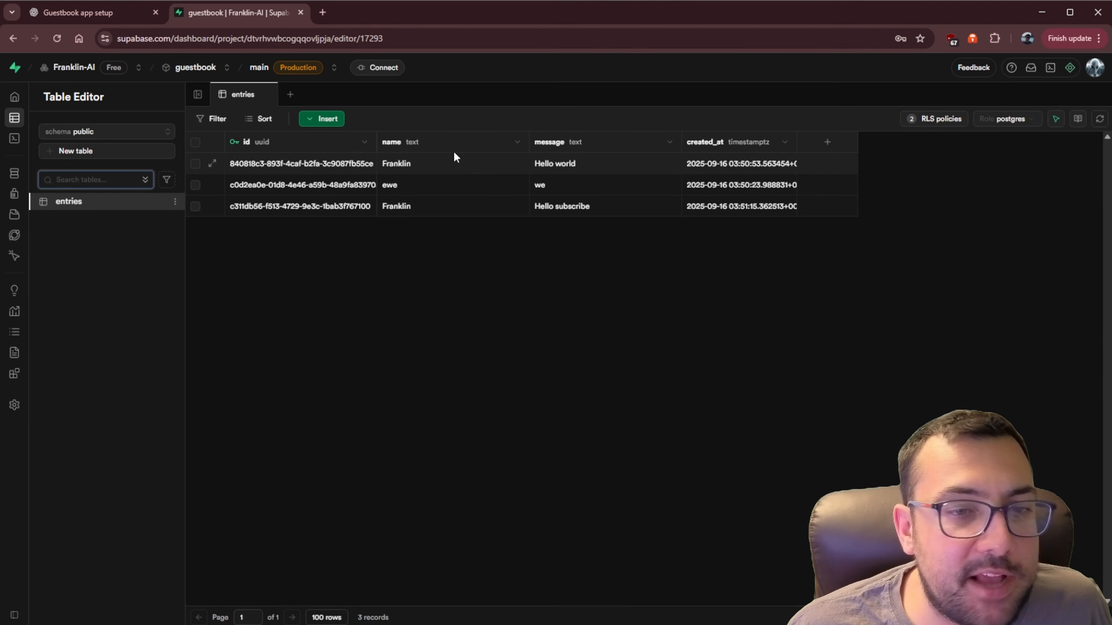
left_click(692, 210)
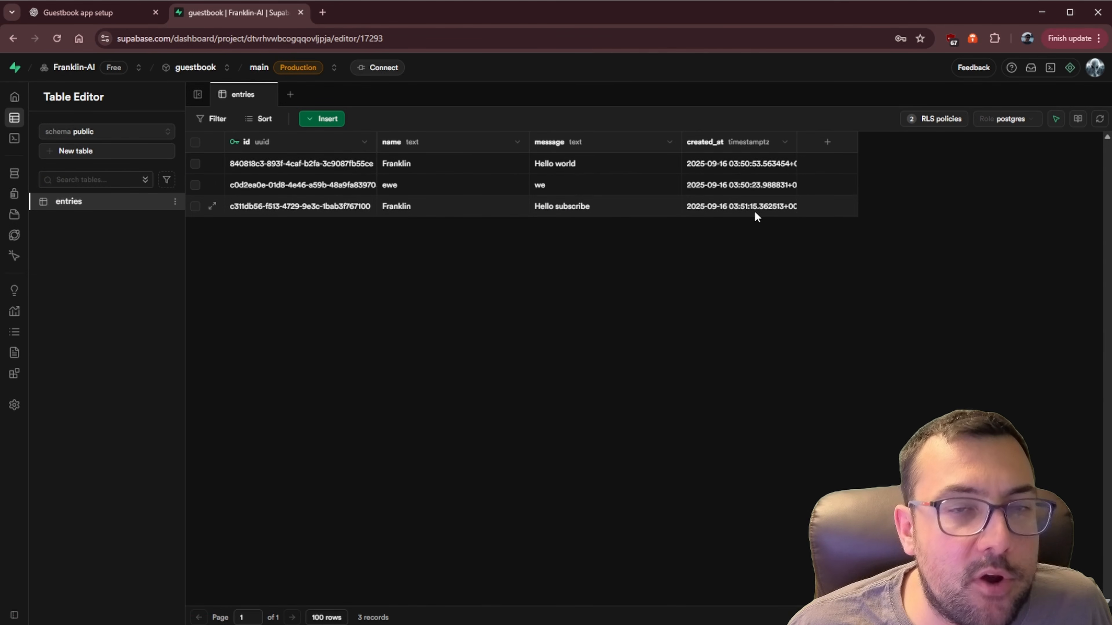
left_click(127, 13)
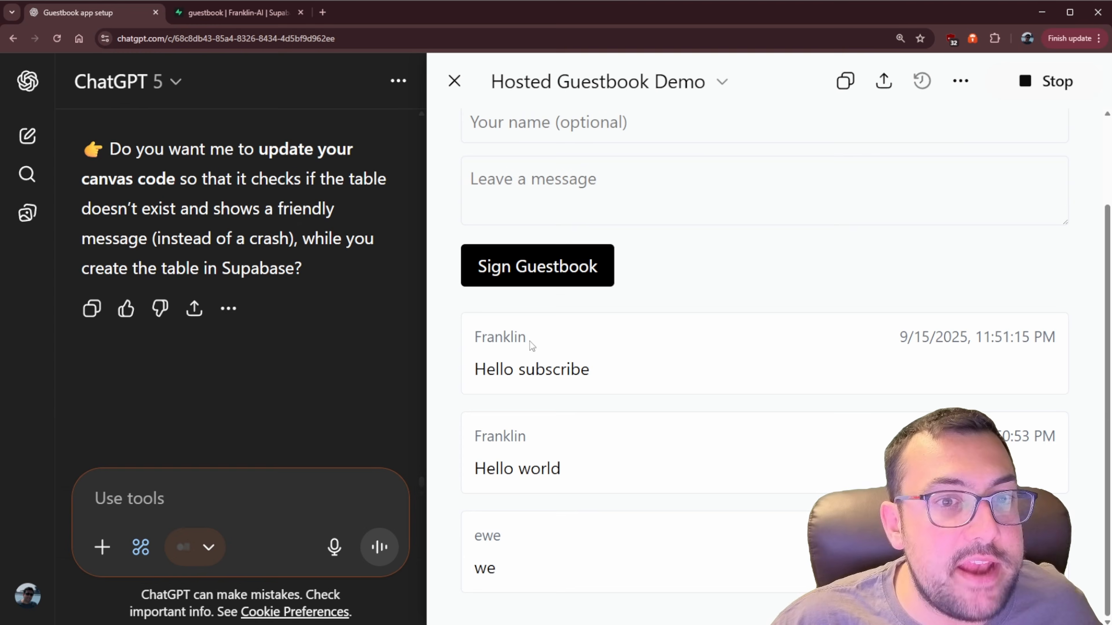